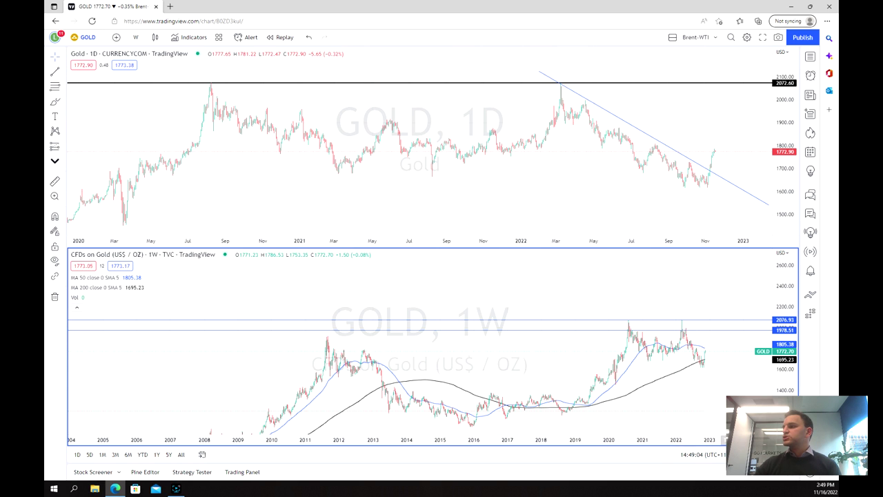
# - Maximize the weekly gold chart so it fills the whole layout
pyautogui.hotkey('alt', 'Return')
# - Move the weekly chart's 1978.51 horizontal level down to 1616.49
pyautogui.scroll(3, 646, 379)
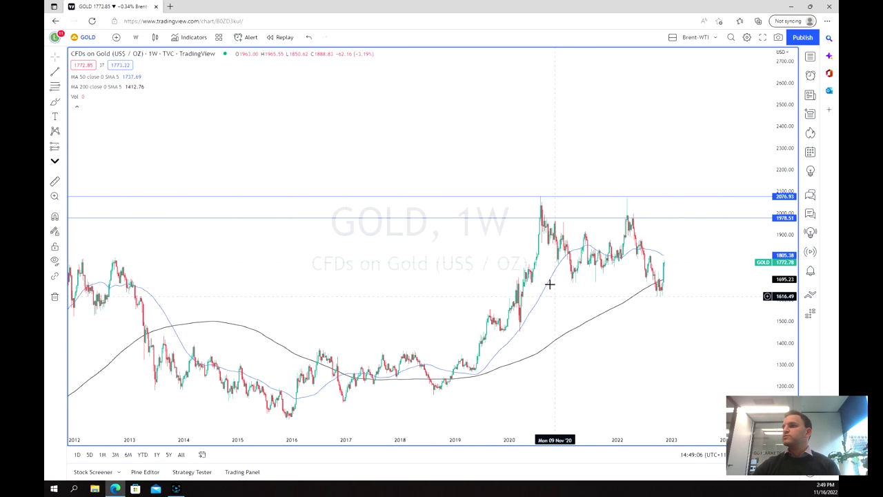
pyautogui.scroll(-4, 551, 283)
pyautogui.moveTo(525, 265); pyautogui.dragTo(427, 217)
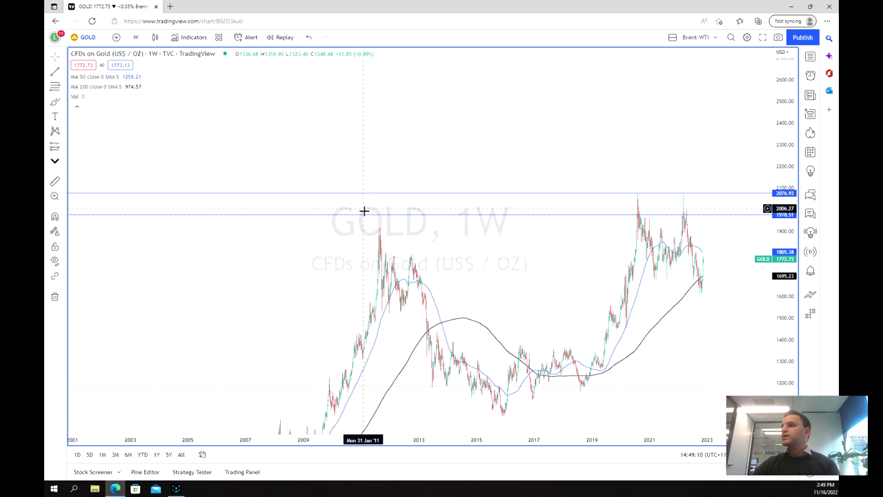
pyautogui.moveTo(417, 222)
pyautogui.mouseDown()
pyautogui.moveTo(458, 280)
pyautogui.moveTo(454, 297)
pyautogui.mouseUp()
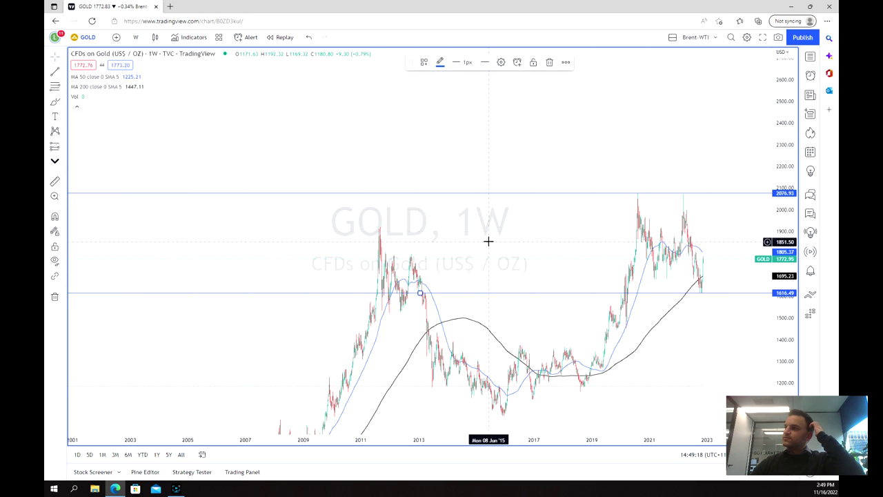
pyautogui.scroll(3, 497, 246)
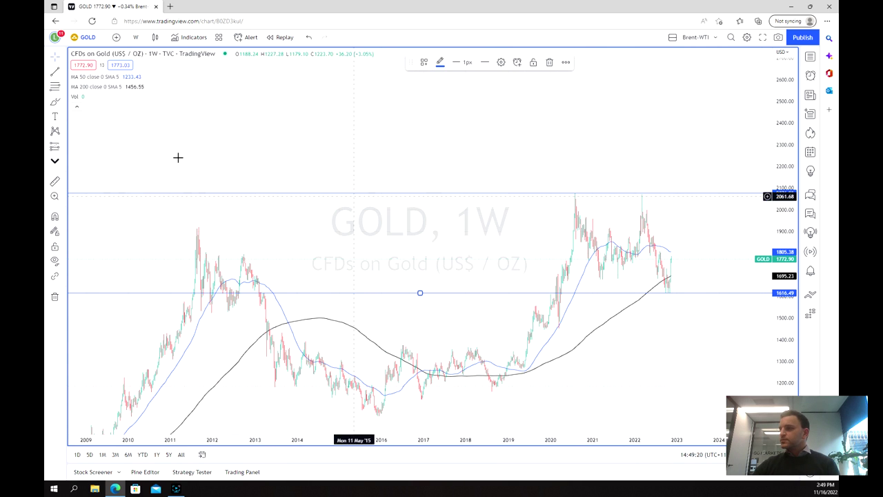
pyautogui.click(55, 101)
# - Brush a U-shaped double-bottom curve under the recent weekly lows
pyautogui.moveTo(652, 274)
pyautogui.mouseDown()
pyautogui.moveTo(663, 295)
pyautogui.moveTo(681, 276)
pyautogui.mouseUp()
pyautogui.scroll(4, 664, 281)
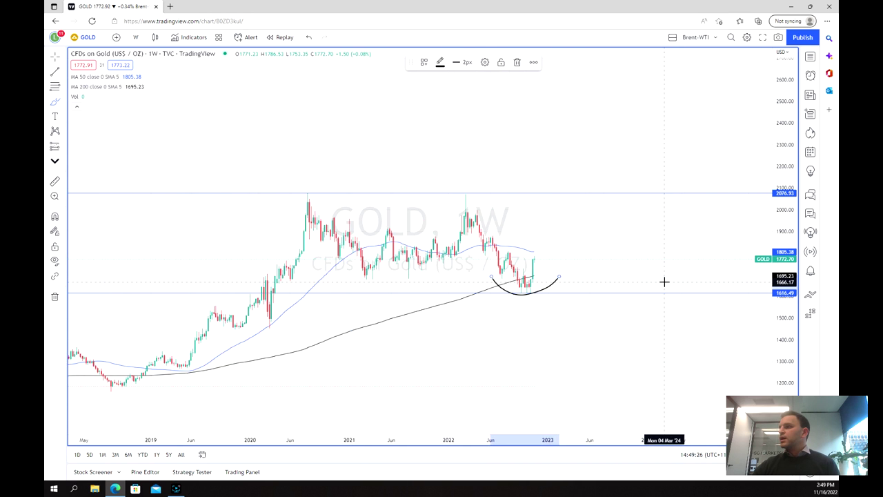
pyautogui.scroll(2, 665, 282)
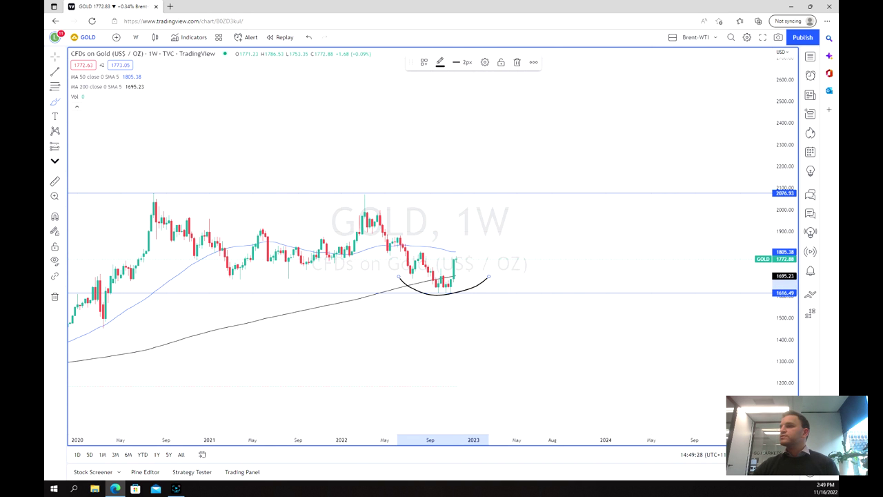
# - Add a horizontal support line at 1692.91 and brush a small loop above the latest candle
pyautogui.click(62, 72)
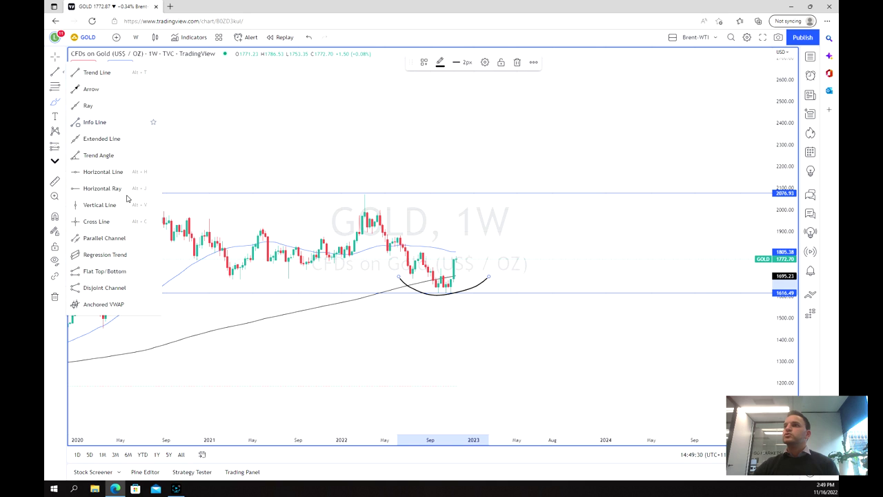
pyautogui.click(146, 176)
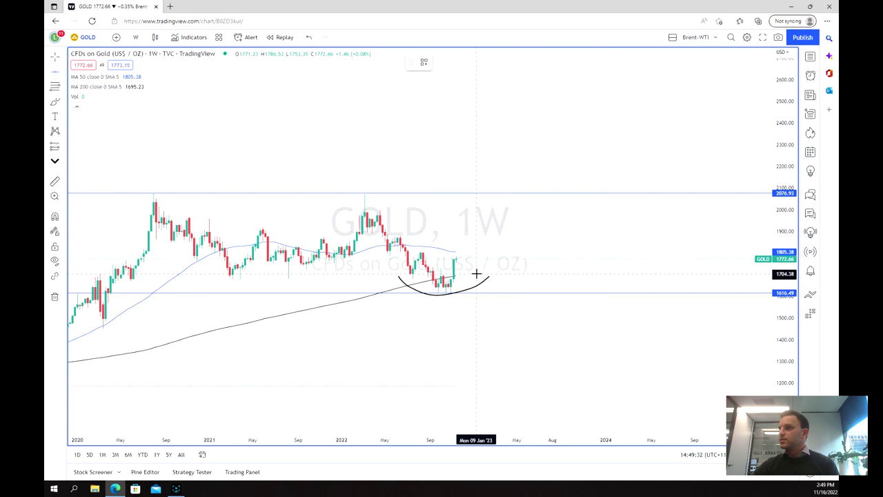
pyautogui.click(476, 276)
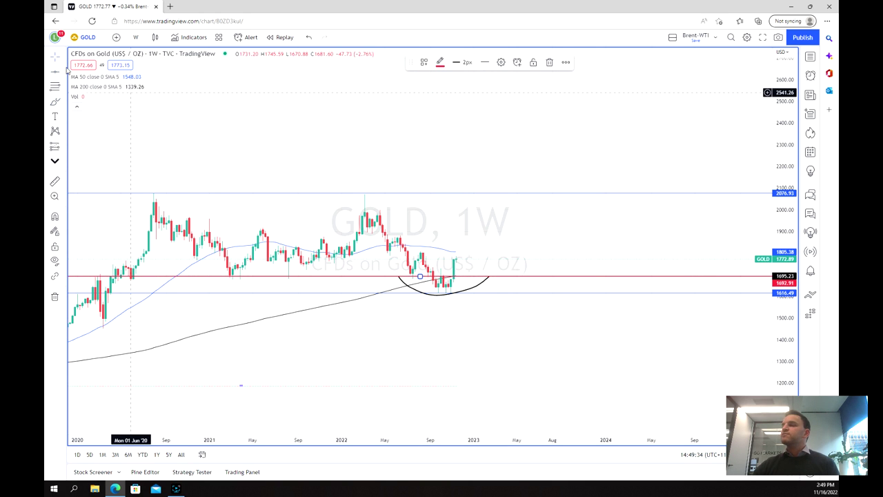
pyautogui.moveTo(460, 251)
pyautogui.mouseDown()
pyautogui.moveTo(448, 255)
pyautogui.moveTo(458, 258)
pyautogui.moveTo(463, 246)
pyautogui.mouseUp()
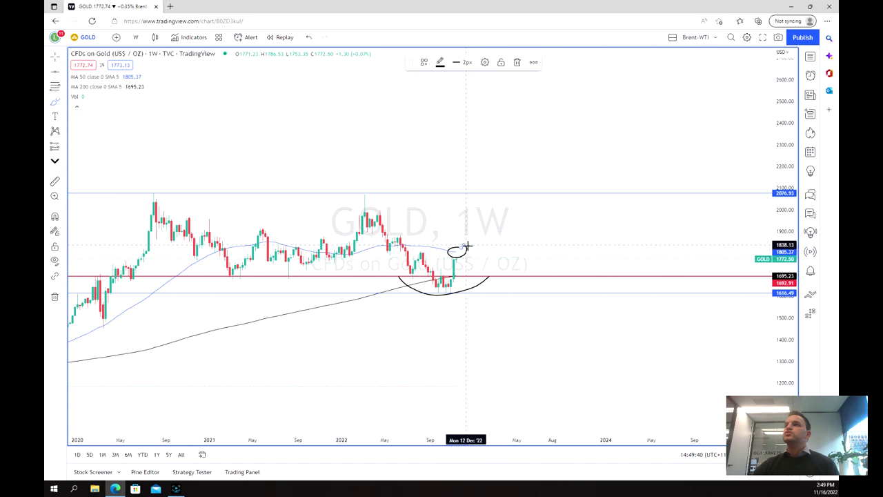
# - Zoom in and out on the weekly chart to review the annotated lows
pyautogui.scroll(3, 457, 254)
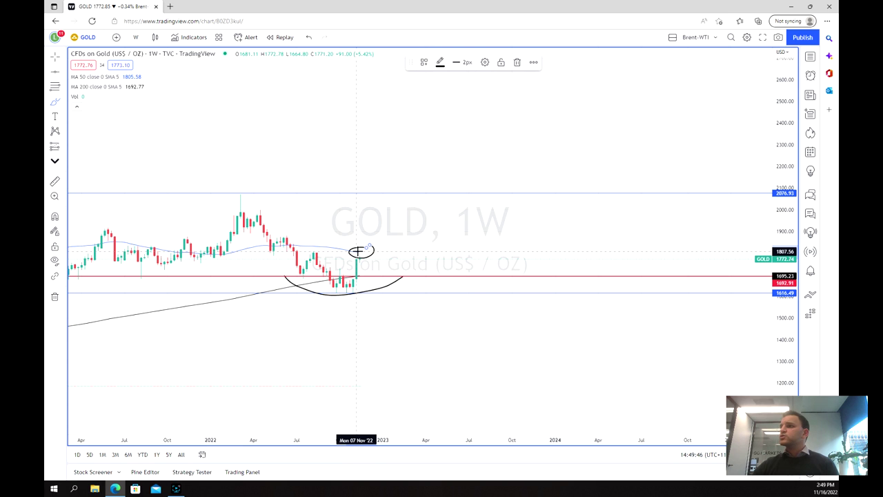
pyautogui.scroll(-2, 397, 255)
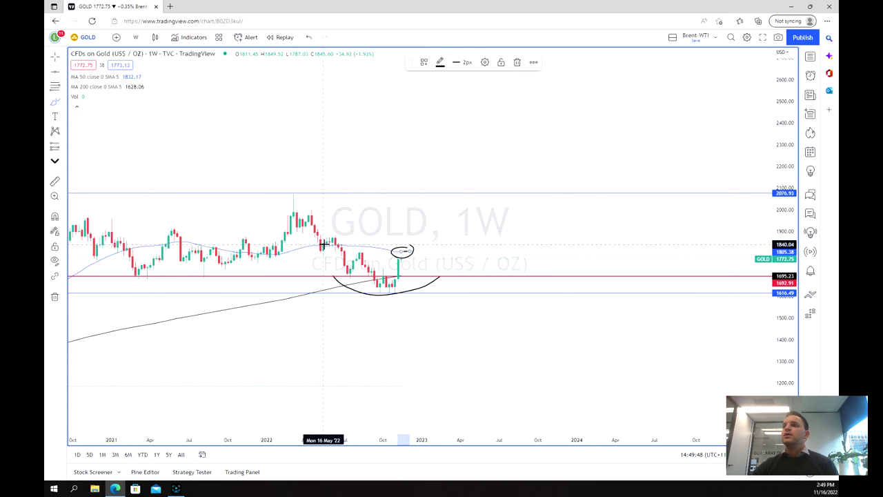
pyautogui.scroll(2, 402, 257)
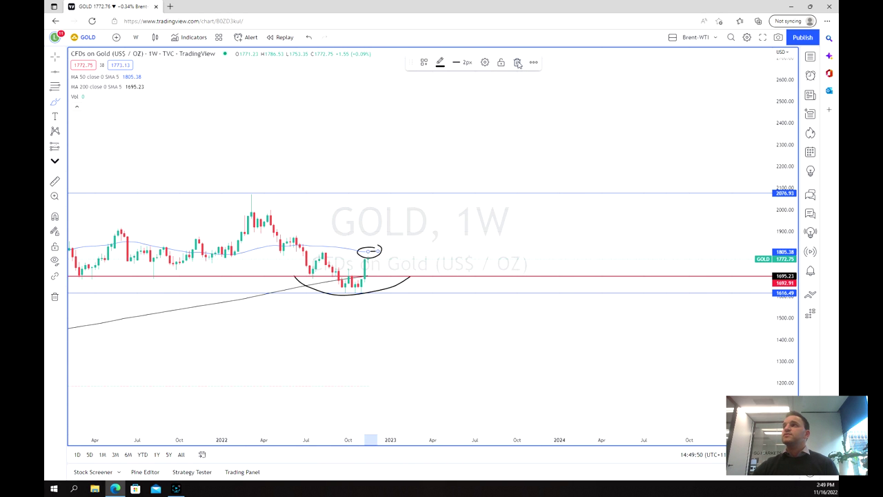
pyautogui.scroll(-3, 426, 241)
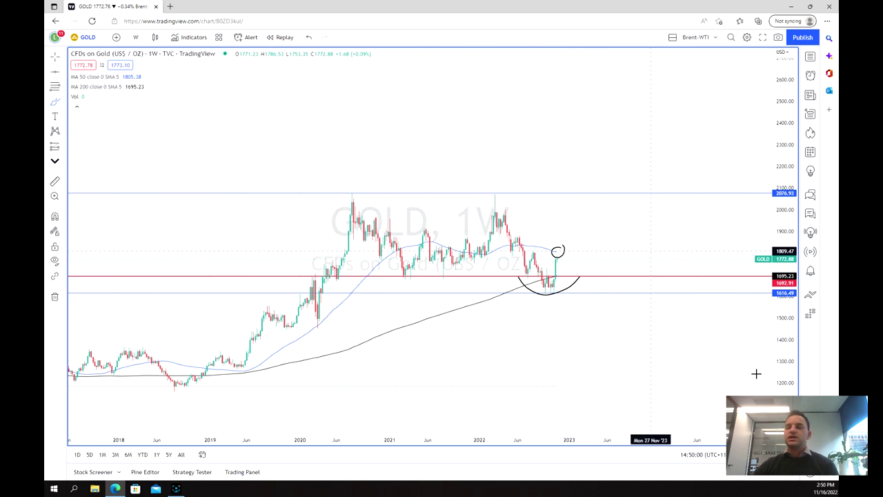
# - Maximize the daily gold chart and zoom in on the 2022 decline and downtrend line
pyautogui.click(571, 171)
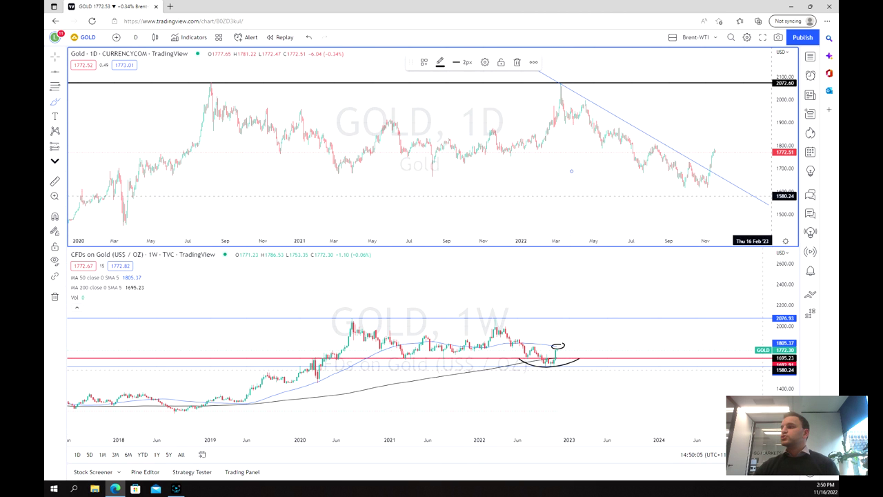
pyautogui.hotkey('alt', 'Return')
pyautogui.scroll(5, 508, 221)
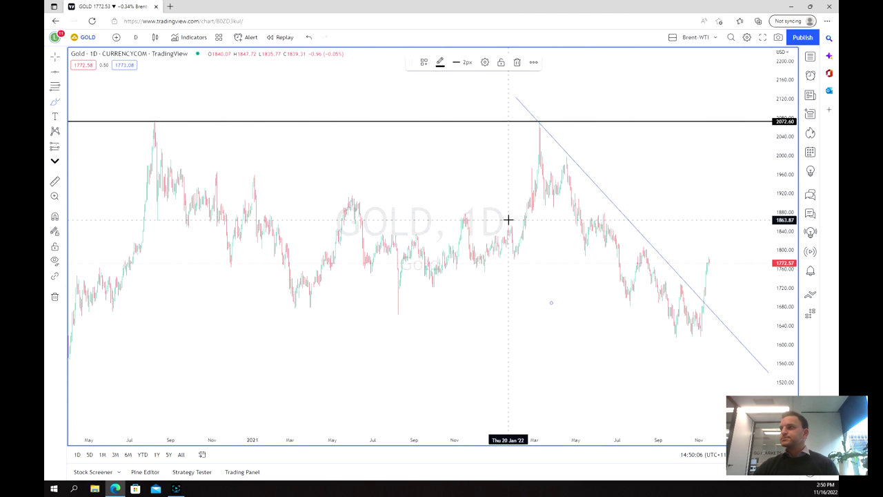
pyautogui.scroll(2, 508, 221)
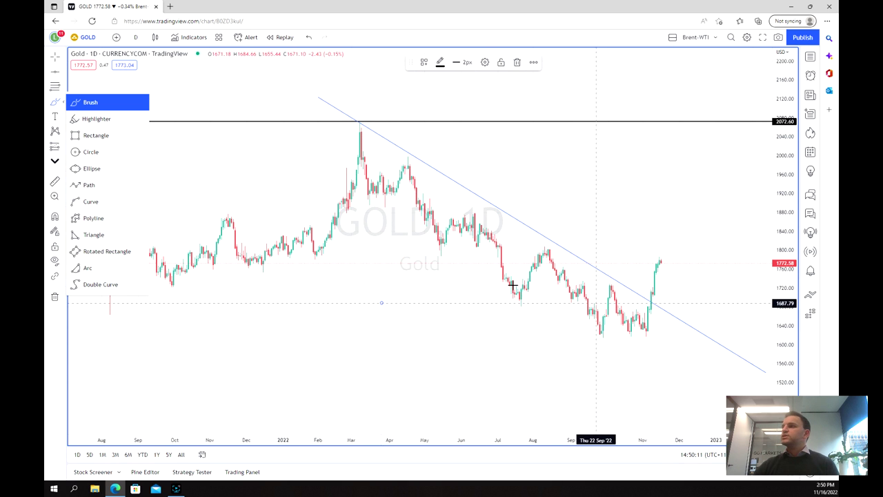
# - Add Moving Average indicators to the daily chart via the 'moving' indicator search
pyautogui.click(193, 37)
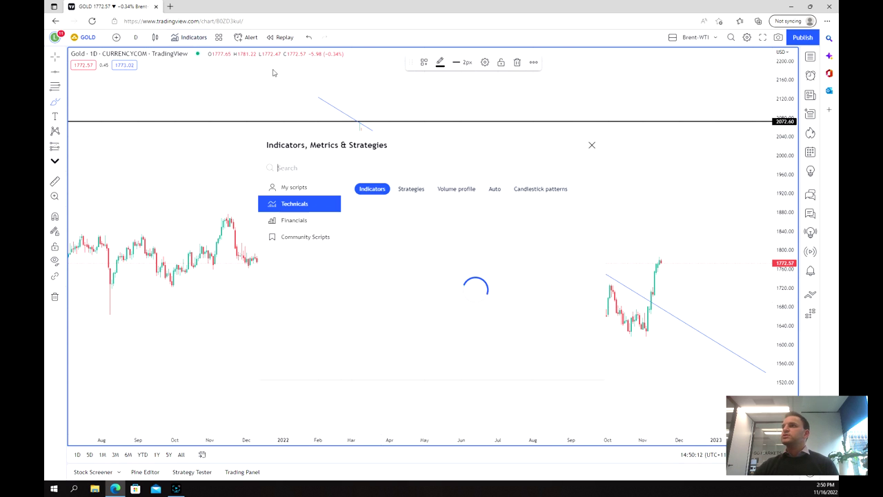
pyautogui.write('moving')
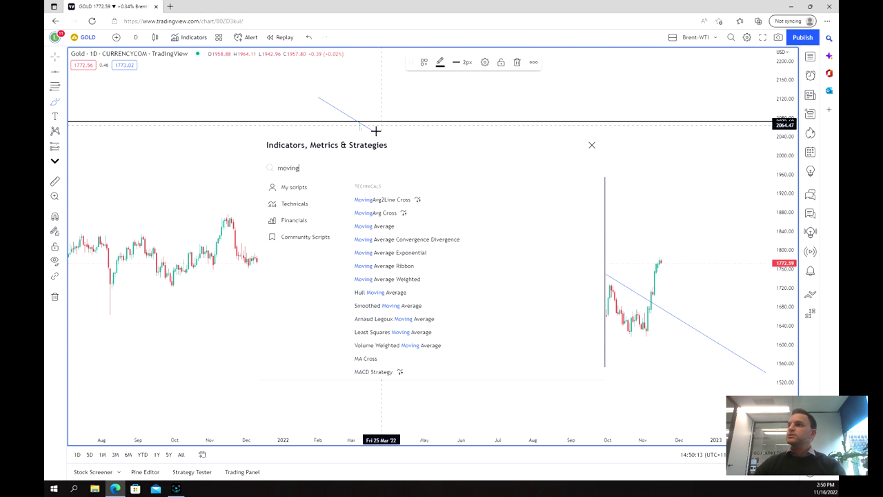
pyautogui.doubleClick(399, 221)
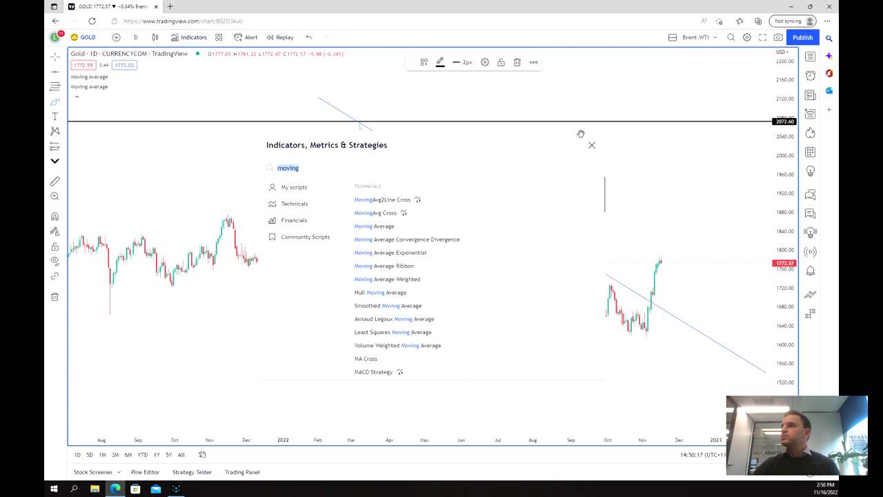
pyautogui.click(591, 145)
# - Keep the first moving average at length 50 and set the second to 200
pyautogui.click(135, 76)
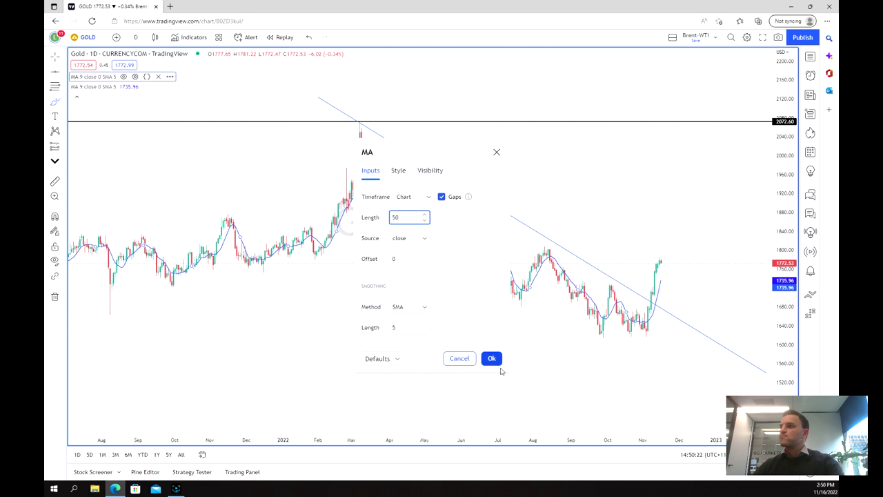
pyautogui.click(494, 360)
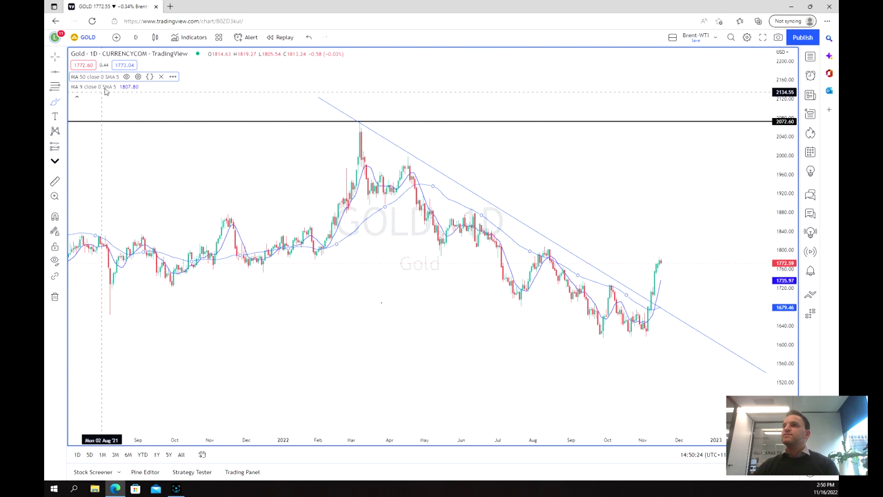
pyautogui.click(136, 87)
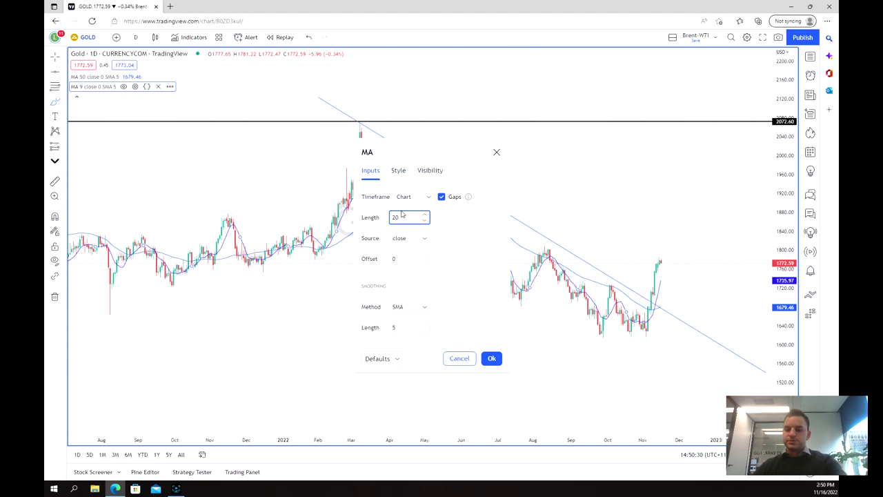
pyautogui.write('200')
pyautogui.press('Tab')
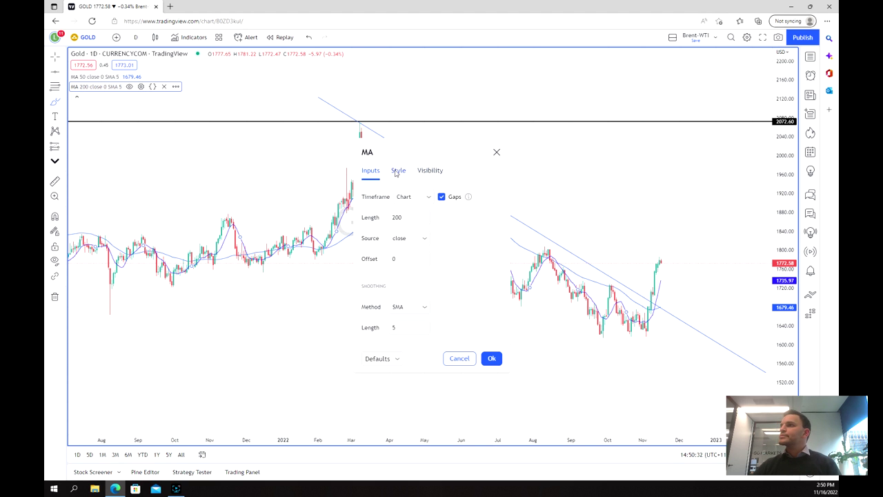
# - Change the 200-period moving average's line colour to black and apply it
pyautogui.click(397, 171)
pyautogui.click(433, 198)
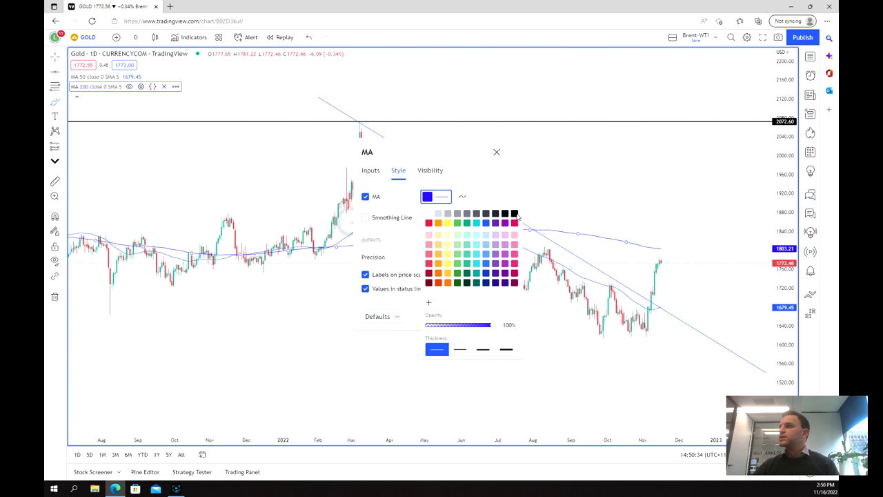
pyautogui.click(514, 214)
pyautogui.click(370, 170)
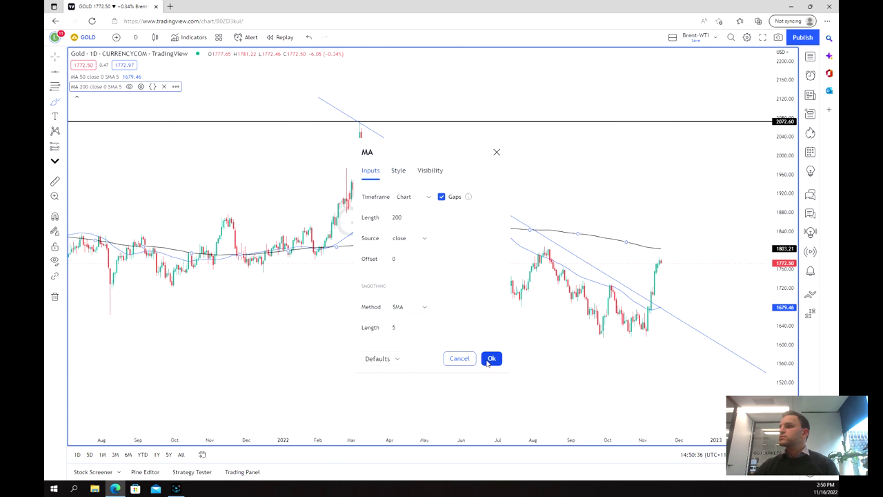
pyautogui.click(490, 358)
pyautogui.scroll(2, 643, 315)
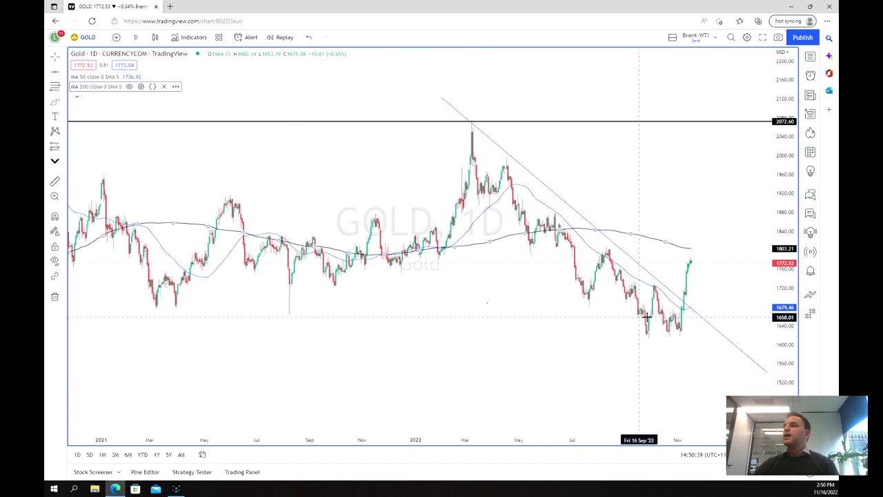
pyautogui.scroll(1, 643, 316)
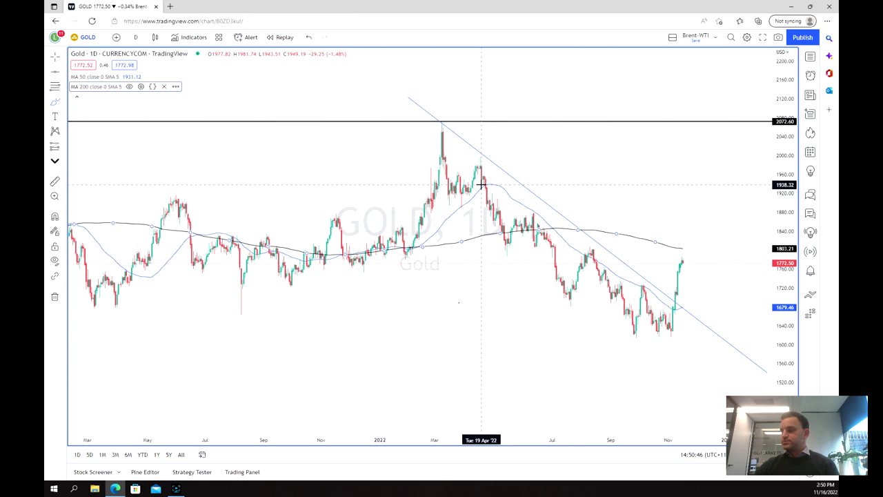
pyautogui.scroll(3, 481, 222)
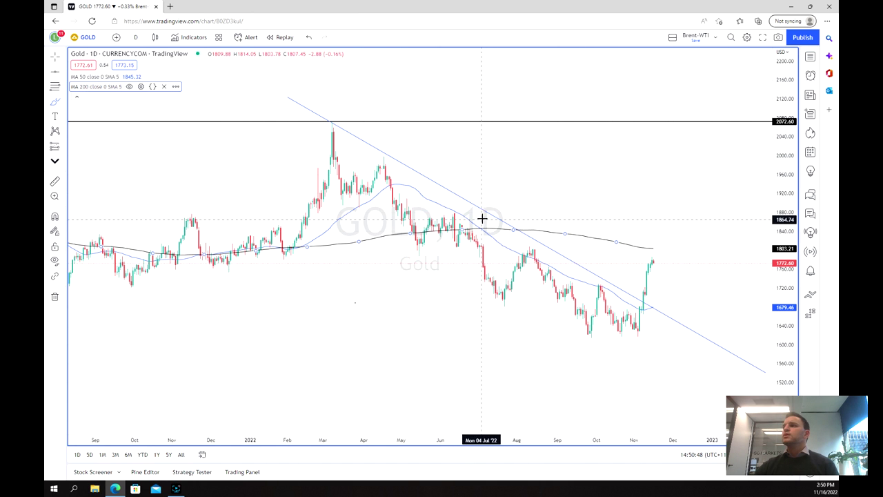
pyautogui.click(59, 105)
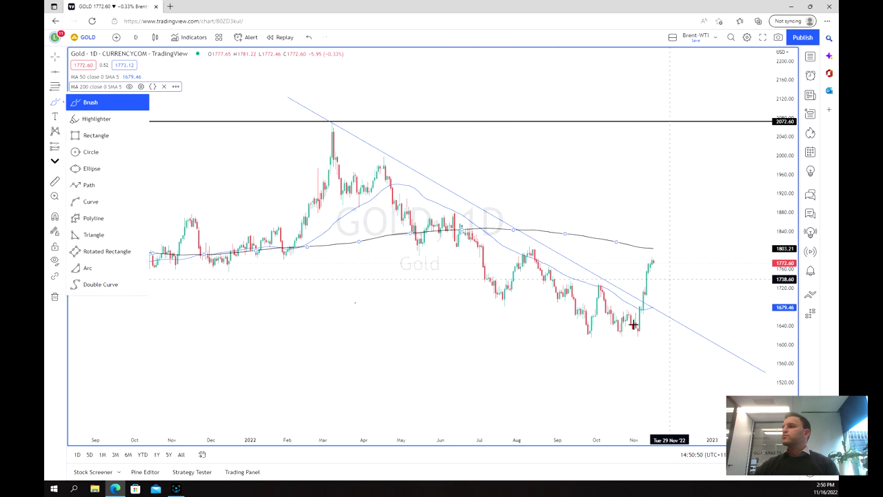
pyautogui.moveTo(653, 247)
pyautogui.mouseDown()
pyautogui.moveTo(661, 269)
pyautogui.moveTo(624, 276)
pyautogui.moveTo(660, 289)
pyautogui.mouseUp()
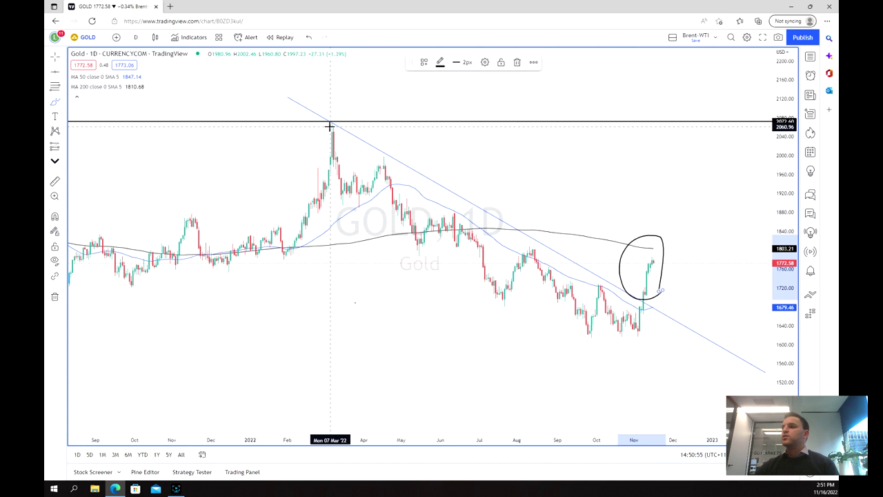
pyautogui.scroll(-5, 334, 136)
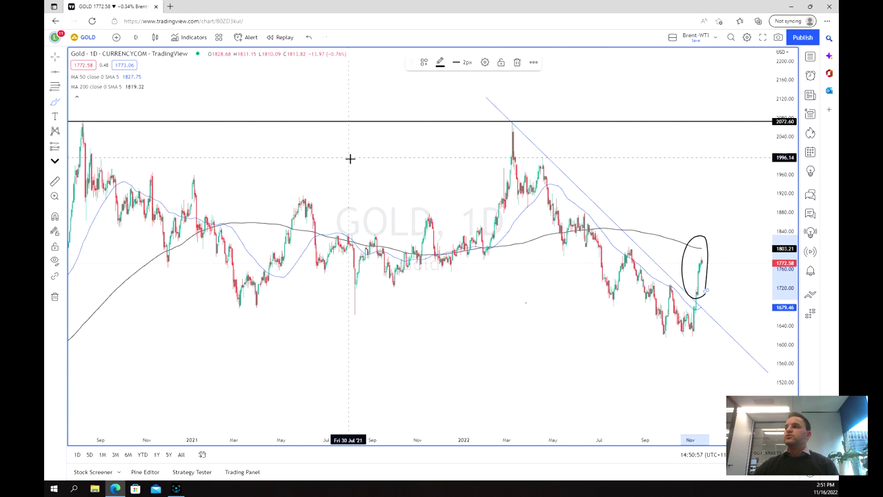
pyautogui.scroll(3, 419, 187)
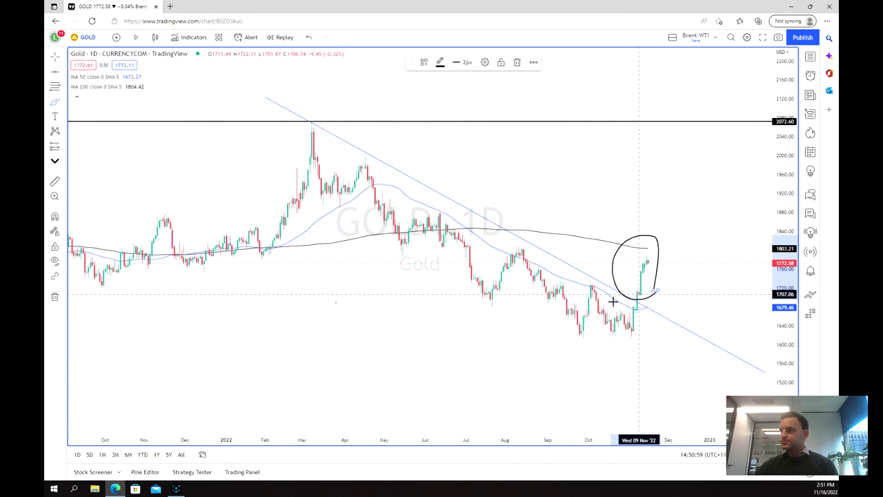
pyautogui.scroll(1, 626, 287)
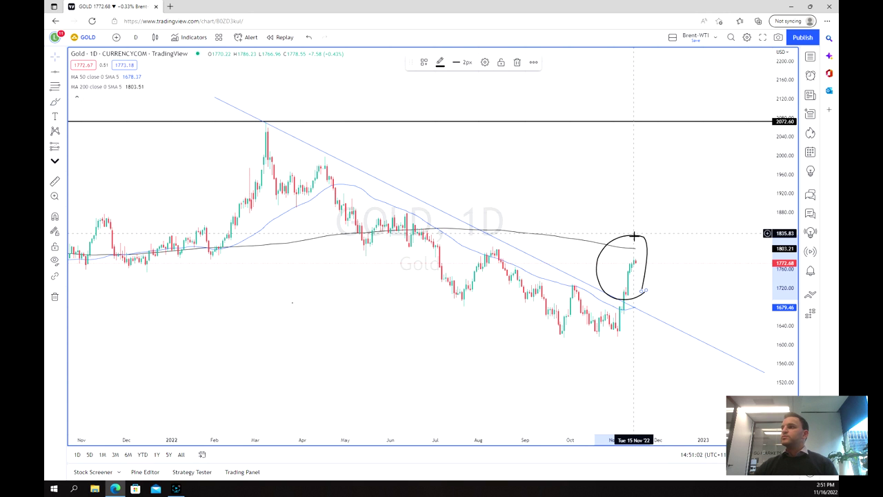
pyautogui.press('Delete')
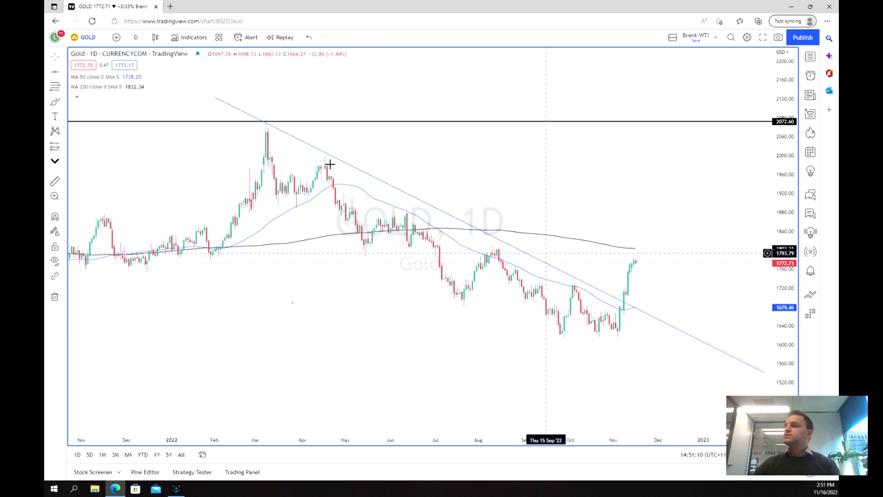
# - Sketch a double bottom under the Sep–Oct 2022 lows and add a red support line at 1728.09
pyautogui.moveTo(542, 316)
pyautogui.mouseDown()
pyautogui.moveTo(544, 333)
pyautogui.moveTo(573, 341)
pyautogui.moveTo(577, 330)
pyautogui.moveTo(625, 341)
pyautogui.moveTo(633, 329)
pyautogui.mouseUp()
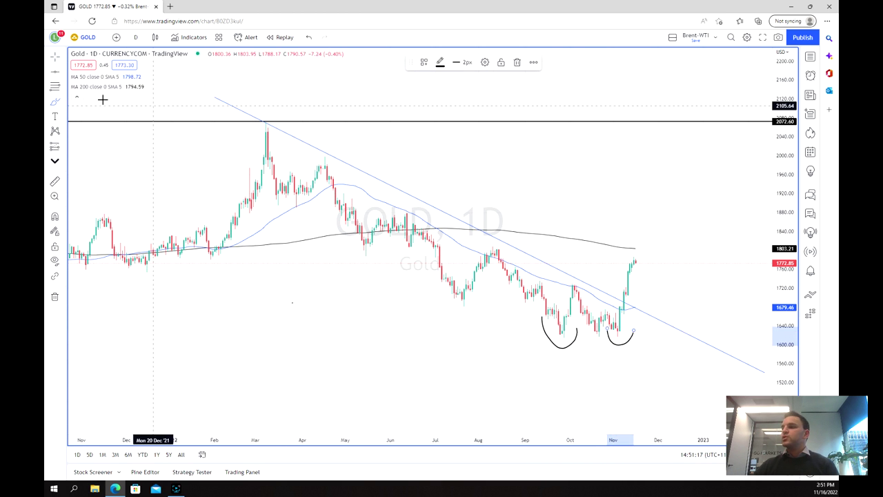
pyautogui.click(592, 283)
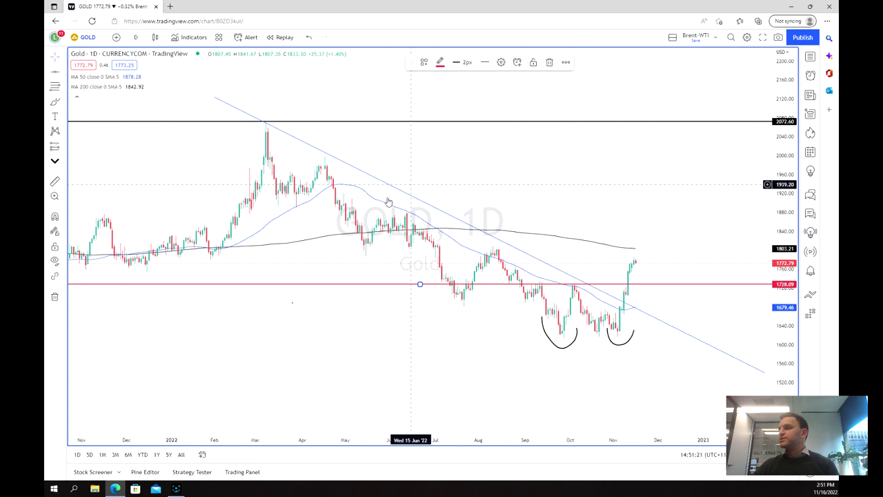
pyautogui.click(657, 227)
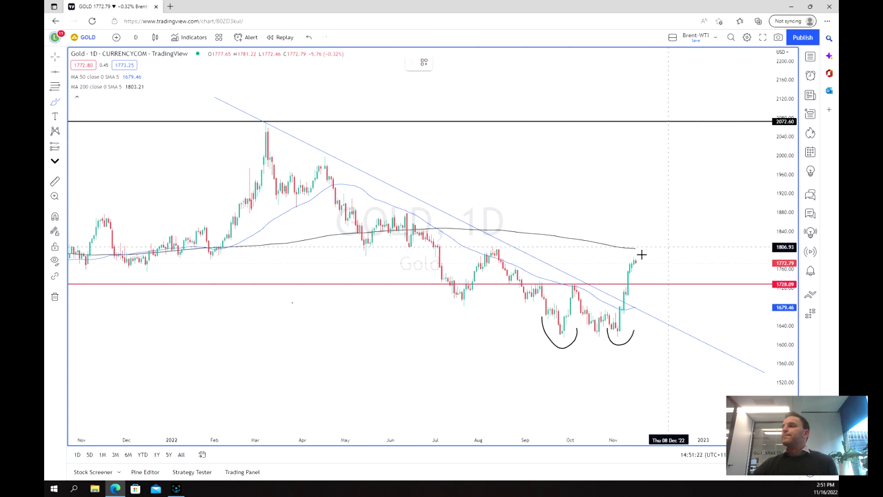
# - Brush a projected path topping near the 200-day SMA, dipping to 1728.09, then rallying toward 2040
pyautogui.moveTo(633, 259)
pyautogui.mouseDown()
pyautogui.moveTo(646, 245)
pyautogui.moveTo(672, 281)
pyautogui.moveTo(735, 139)
pyautogui.mouseUp()
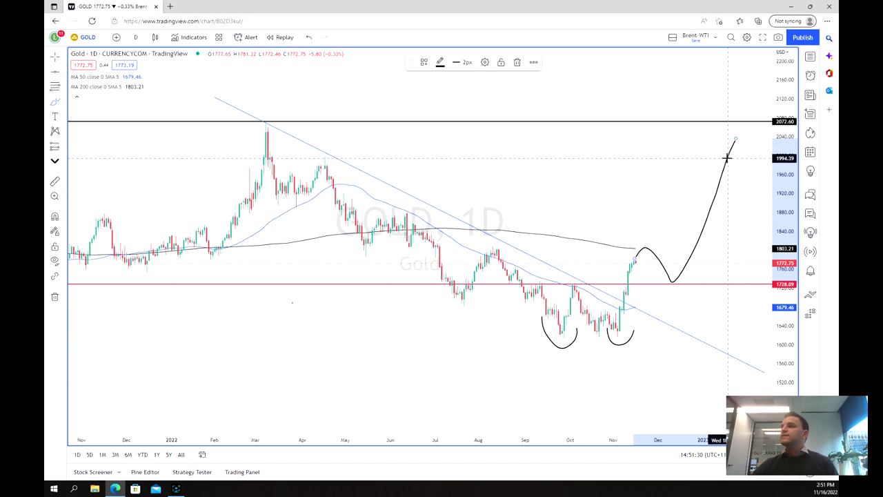
pyautogui.scroll(2, 627, 208)
pyautogui.scroll(-5, 627, 209)
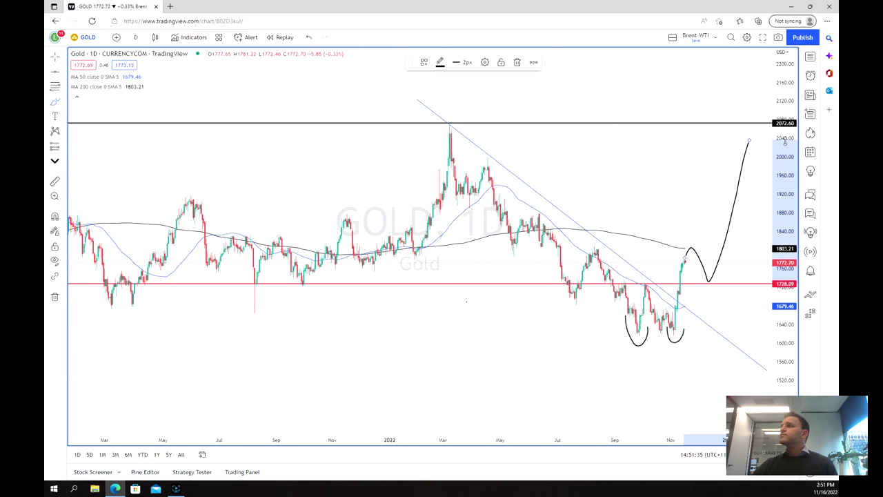
pyautogui.scroll(3, 785, 142)
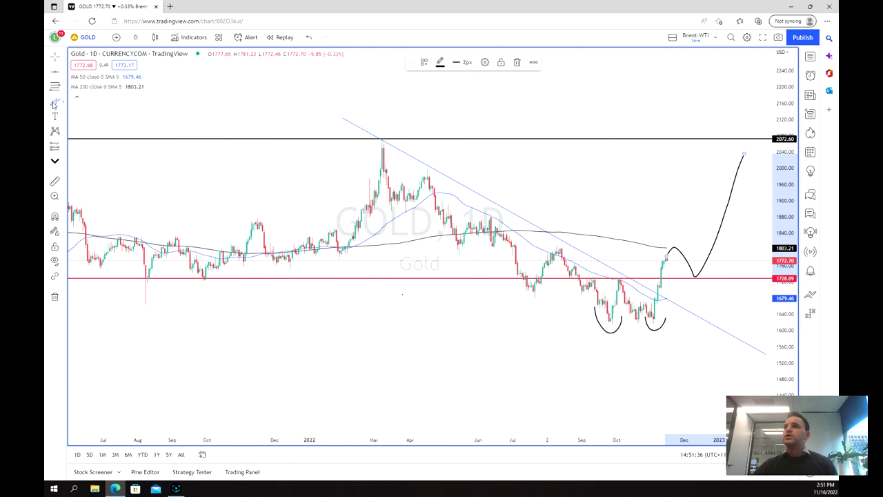
# - Place a Long Position tool with its entry on the 1730.53 support
pyautogui.click(54, 87)
pyautogui.click(60, 145)
pyautogui.click(61, 146)
pyautogui.click(94, 145)
pyautogui.click(720, 252)
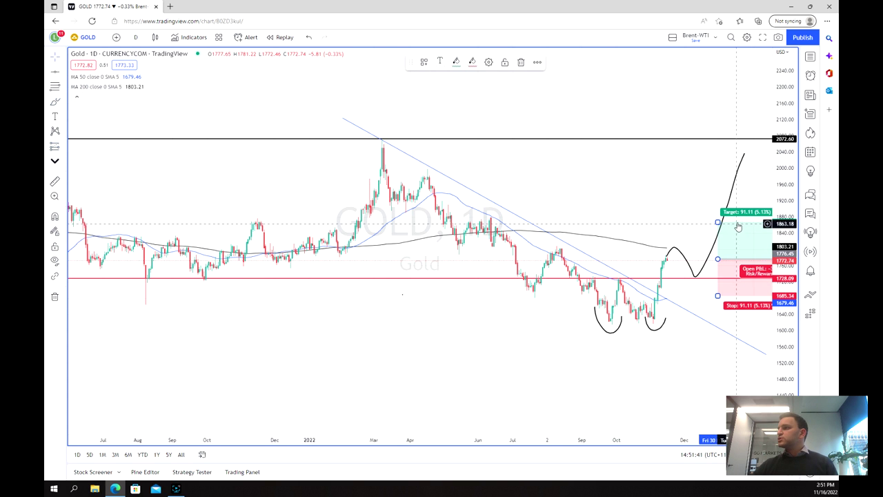
pyautogui.moveTo(731, 218); pyautogui.dragTo(673, 240)
# - Set the long position's target near 2047.88 and stop near 1702, giving 11.11 reward-to-risk
pyautogui.moveTo(666, 176); pyautogui.dragTo(663, 140)
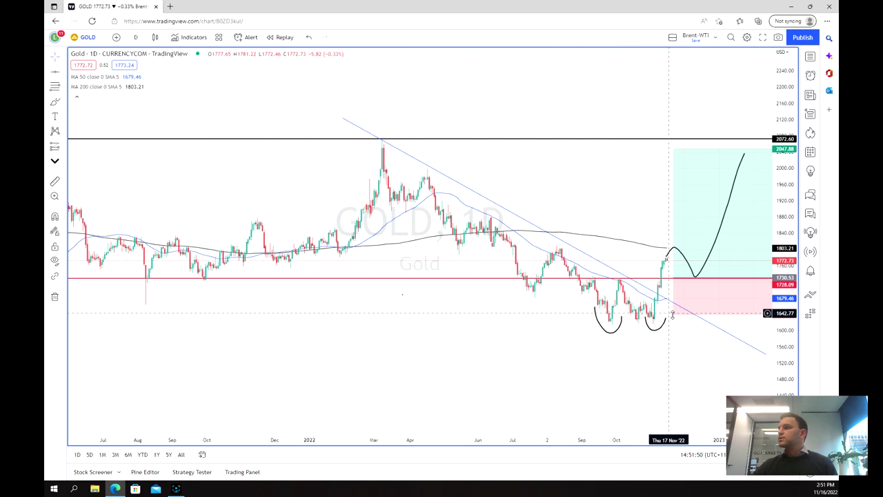
pyautogui.moveTo(672, 314); pyautogui.dragTo(673, 326)
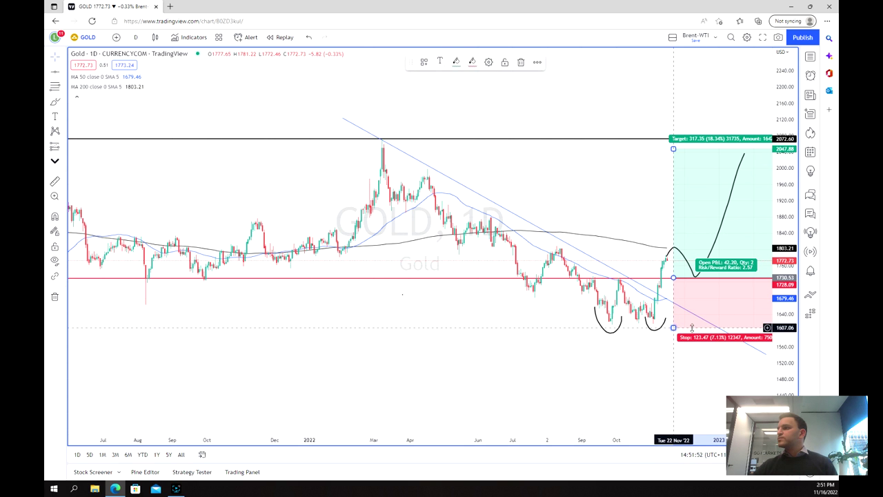
pyautogui.moveTo(652, 361); pyautogui.dragTo(571, 354)
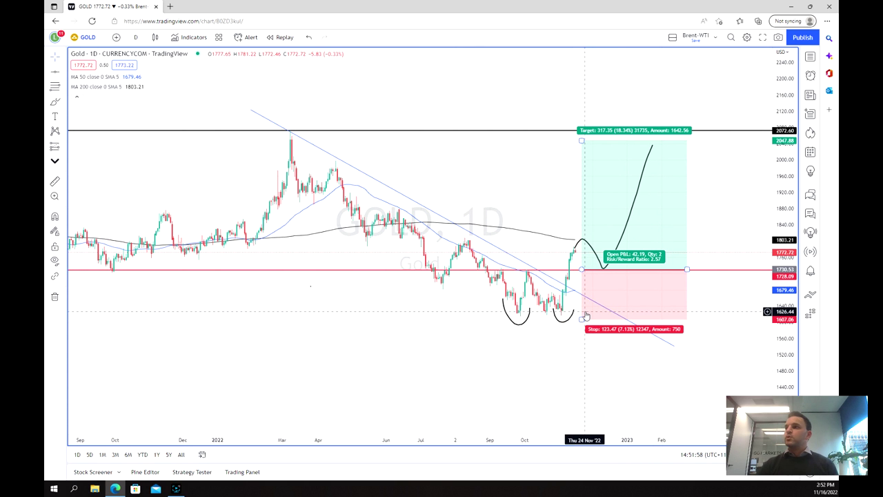
pyautogui.scroll(2, 579, 316)
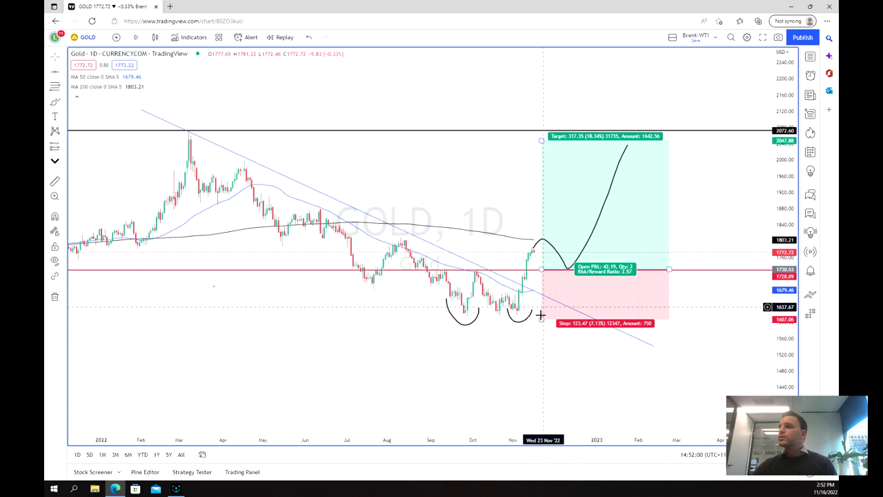
pyautogui.moveTo(540, 317); pyautogui.dragTo(532, 280)
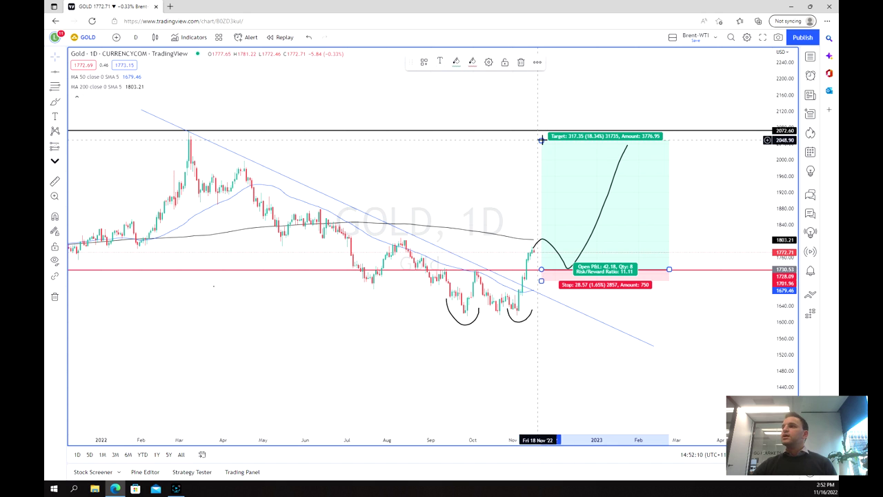
# - Lower the long position's target to about 1820.33, cutting reward-to-risk to 3.07
pyautogui.moveTo(541, 140); pyautogui.dragTo(527, 233)
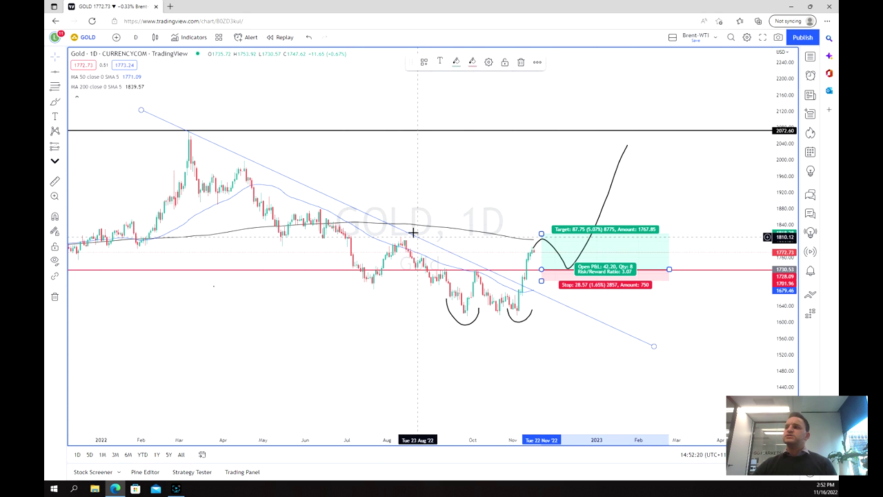
pyautogui.scroll(-2, 411, 233)
pyautogui.scroll(-2, 411, 233)
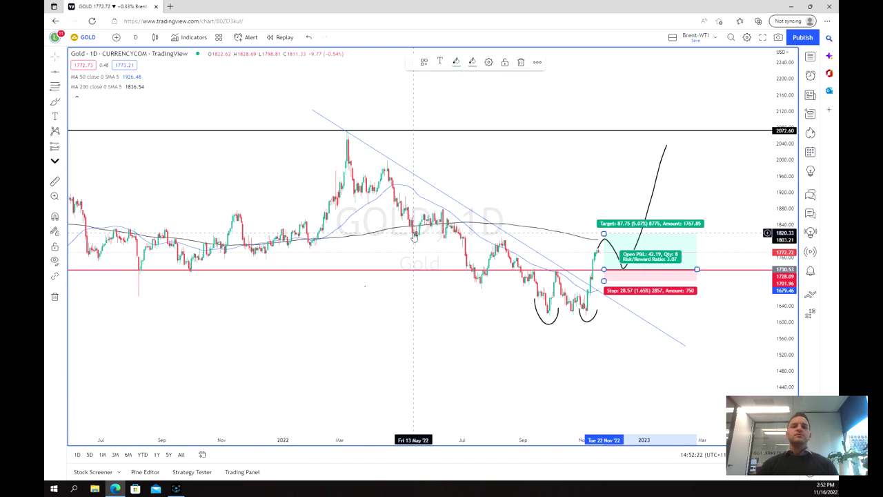